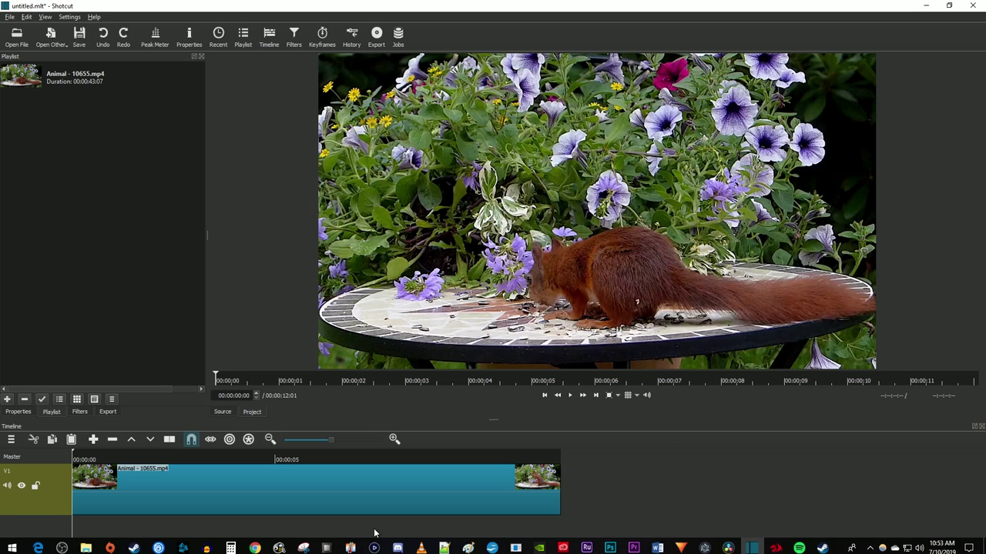
- Preview the squirrel clip, then split it at 00:00:02:11
key(space)
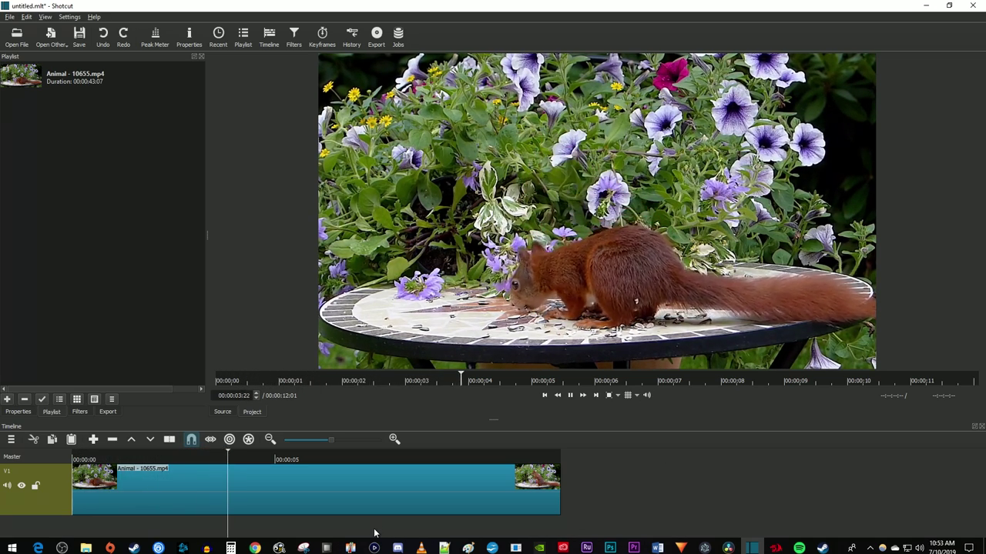
key(space)
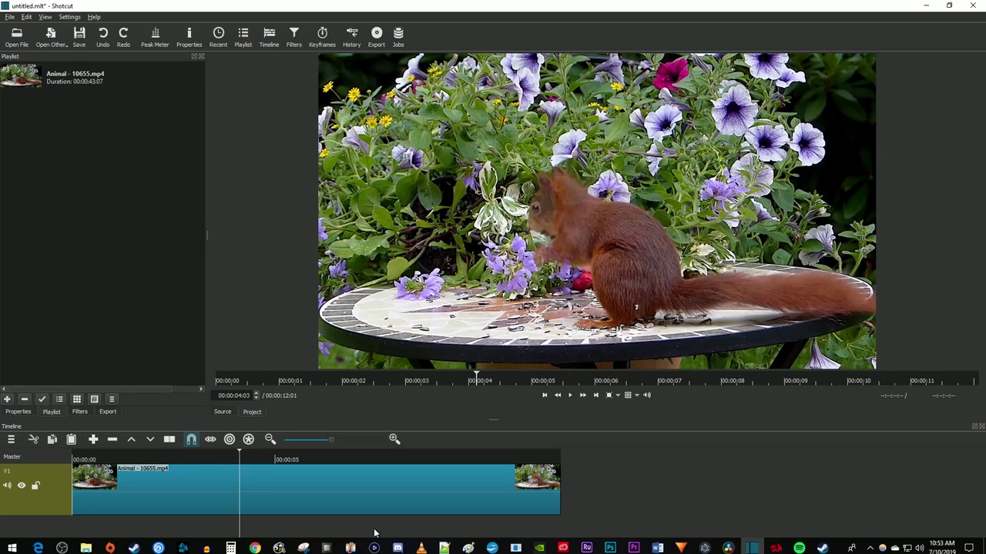
click(174, 458)
click(169, 439)
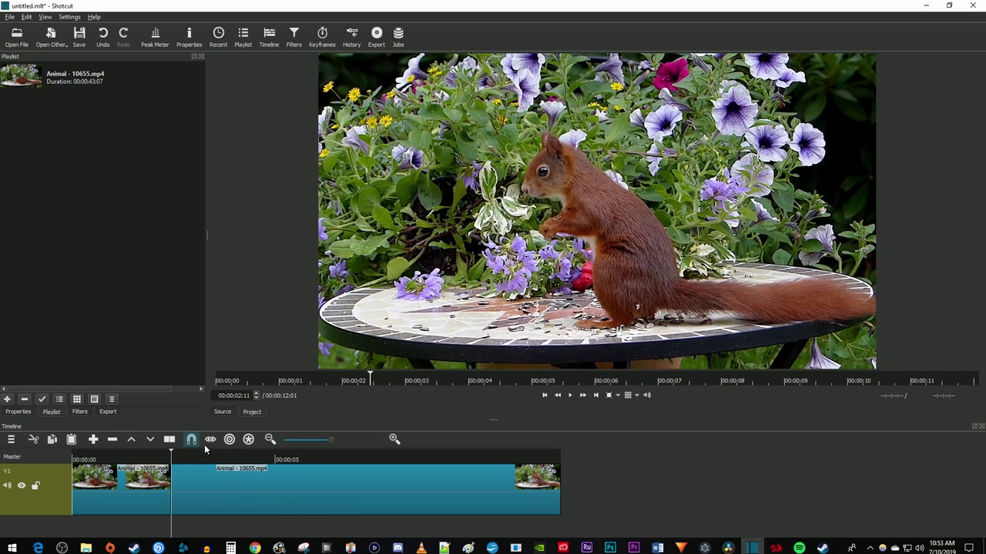
- Split the clip again at 00:00:04:21 and select the middle piece
click(269, 458)
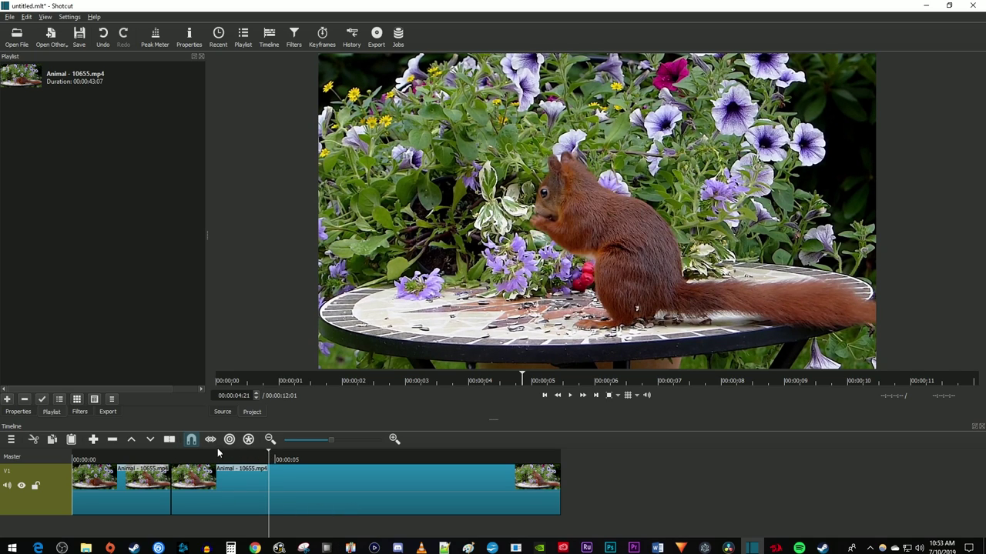
click(171, 440)
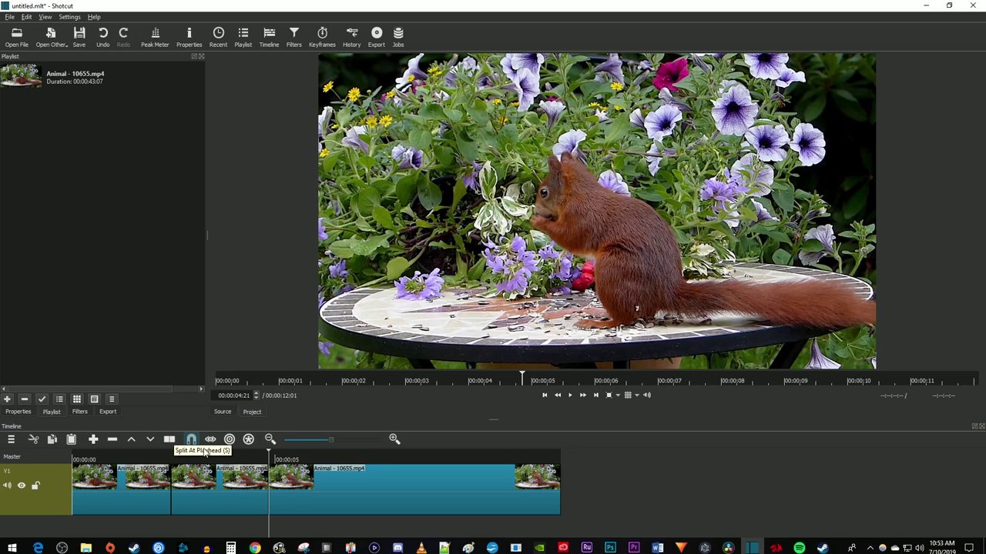
click(226, 458)
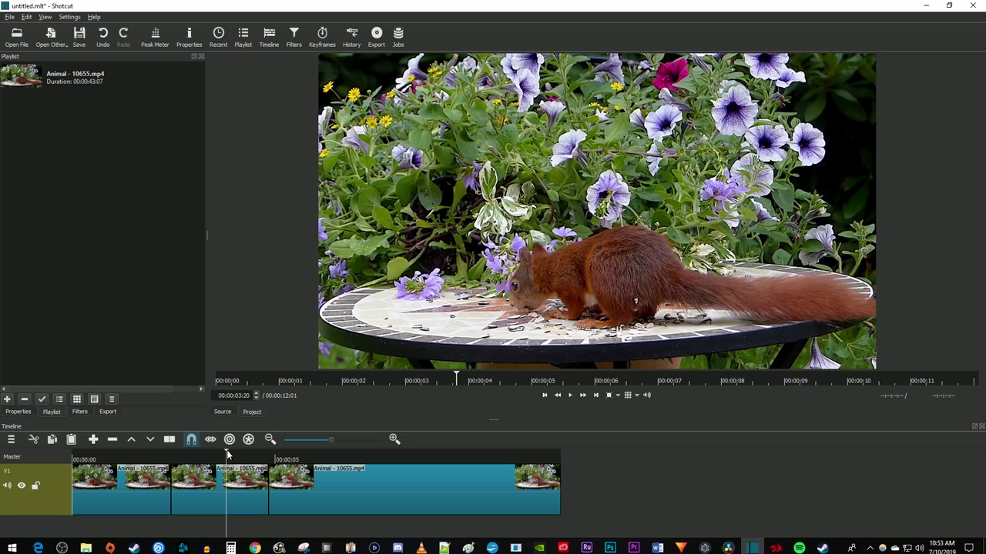
click(207, 498)
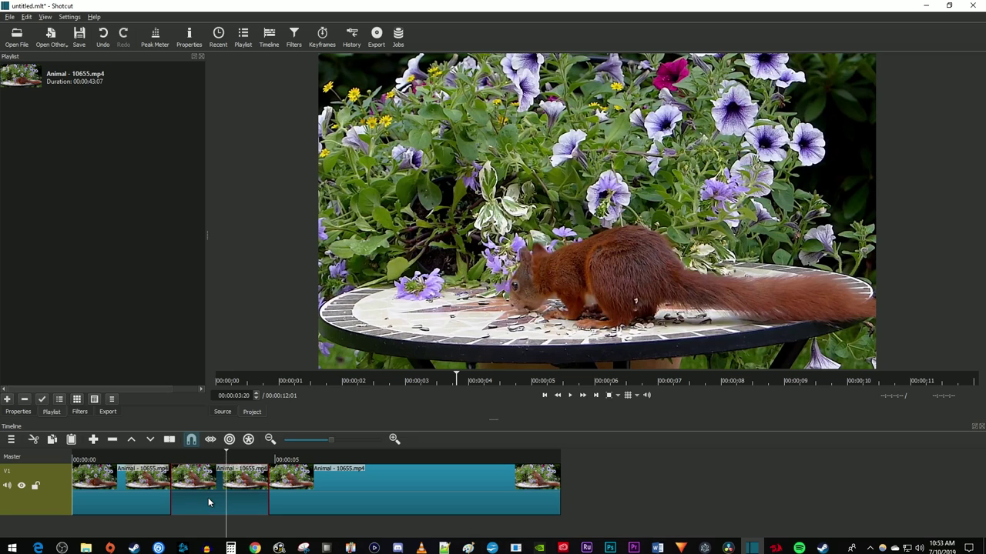
- Search the filters for 'Scale' and add Rotate and Scale to the middle clip
click(295, 37)
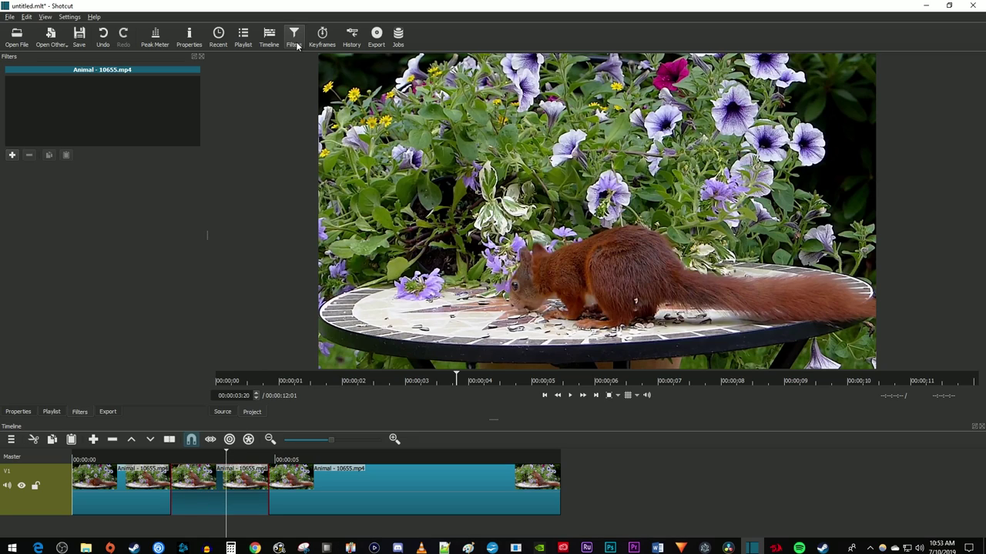
click(13, 157)
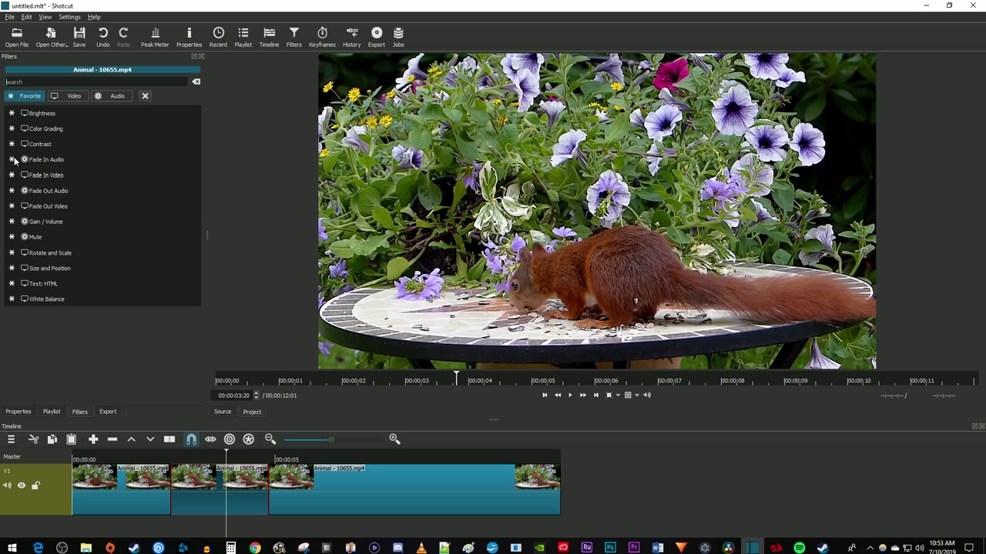
text(Scale)
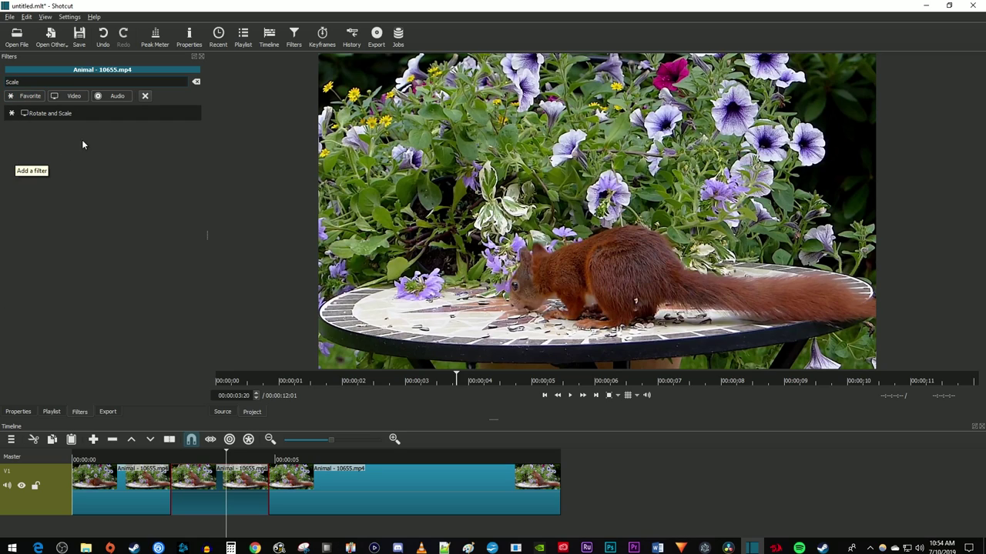
click(105, 120)
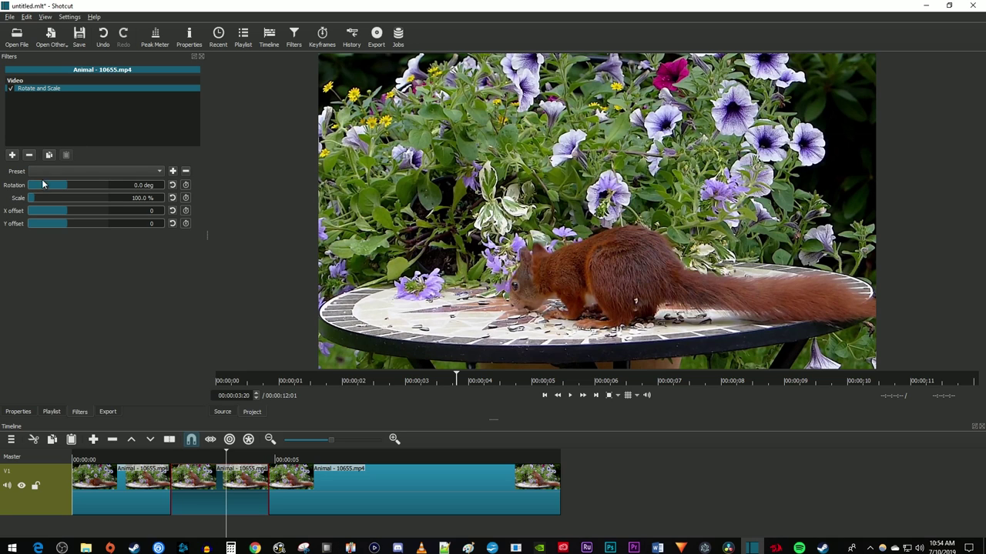
- Zoom the middle clip to 150% scale with X offset -63 and Y offset -188, then preview it
drag(33, 199, 40, 196)
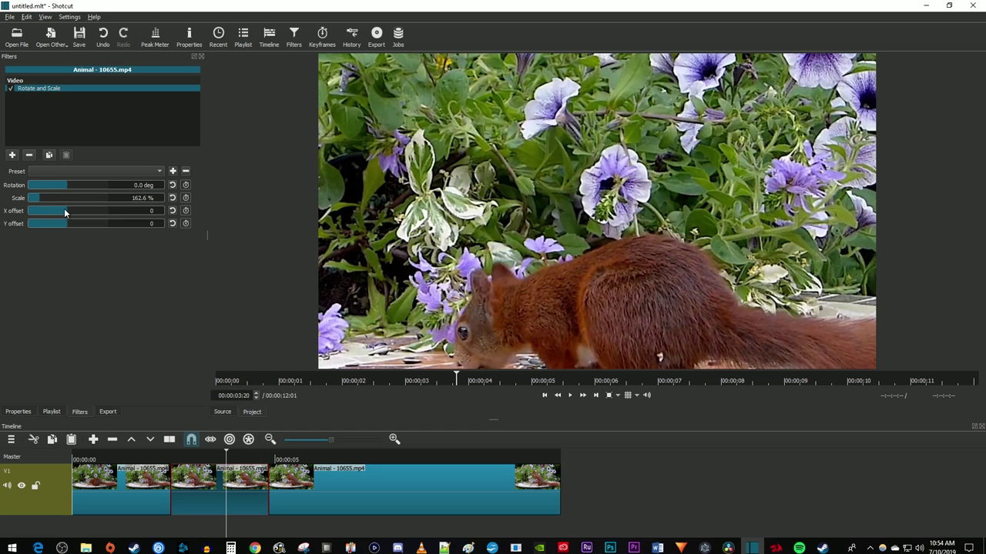
drag(66, 208, 67, 223)
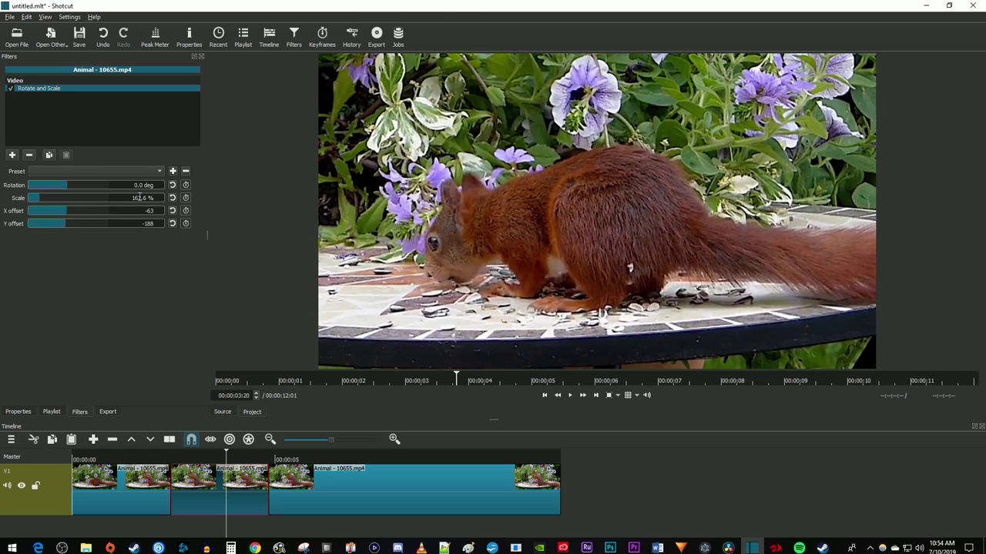
double_click(140, 198)
text(150)
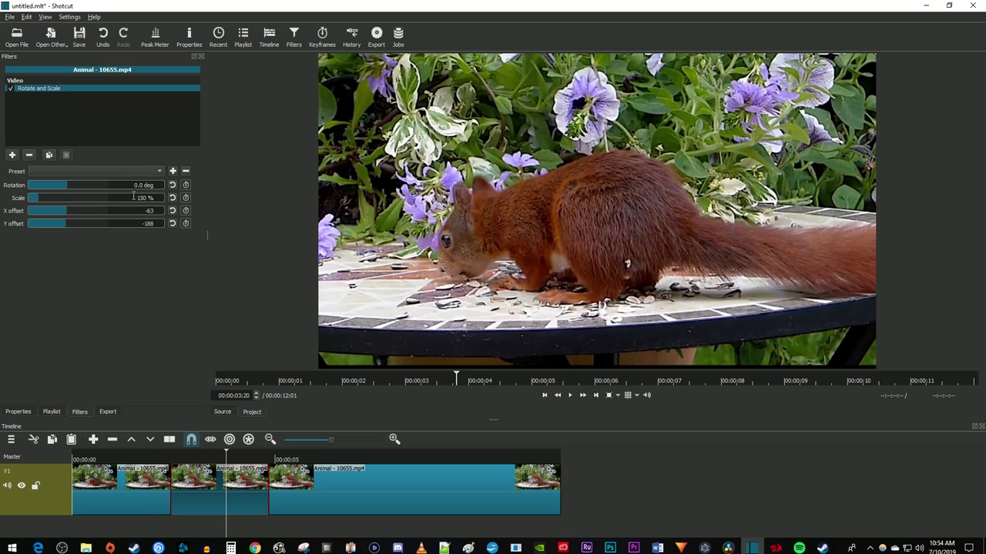
click(148, 458)
key(space)
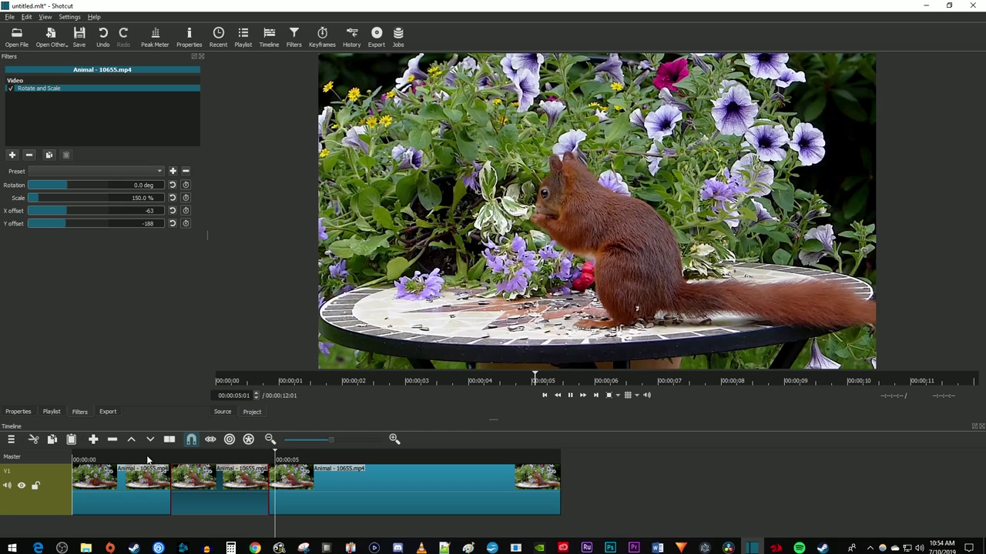
- Undo the cuts and zoom, leaving the playhead at 00:00:02:08
key(ctrl+z)
click(205, 457)
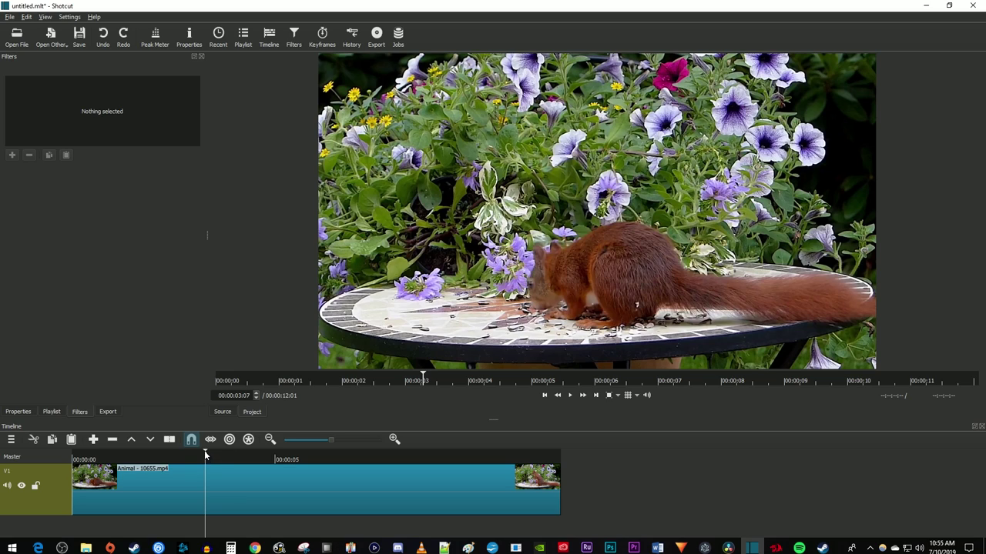
drag(205, 457, 168, 457)
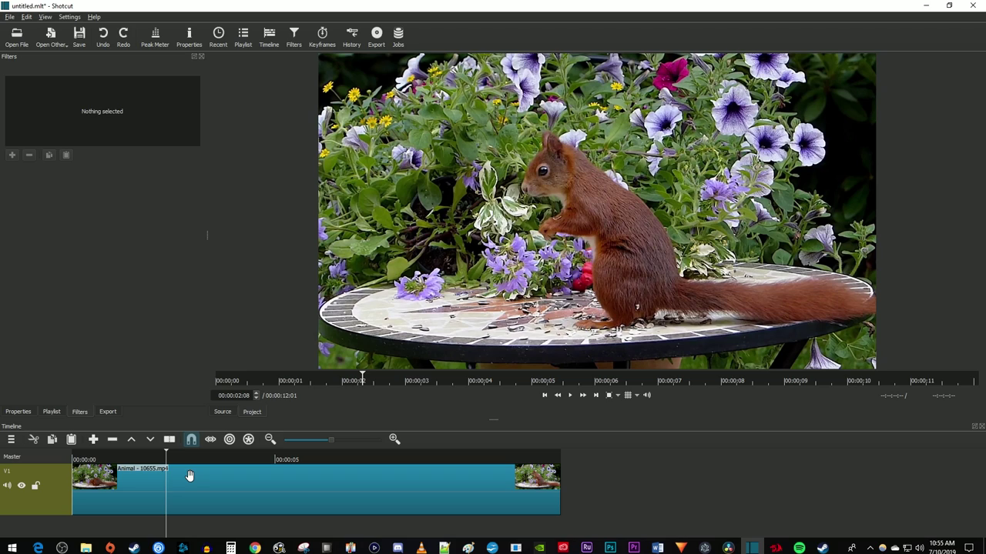
- Add a fresh Rotate and Scale filter to the whole squirrel clip
click(191, 481)
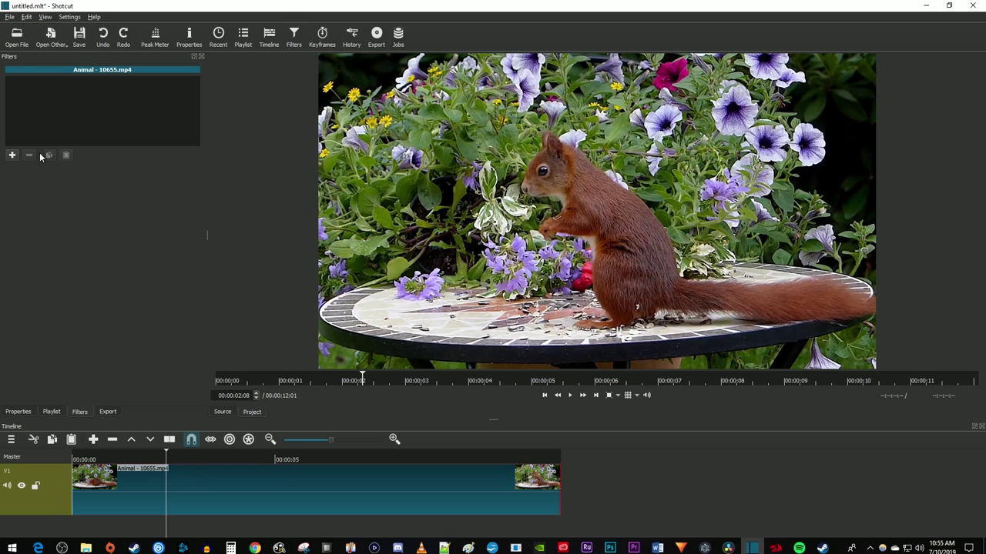
click(12, 155)
text(scale)
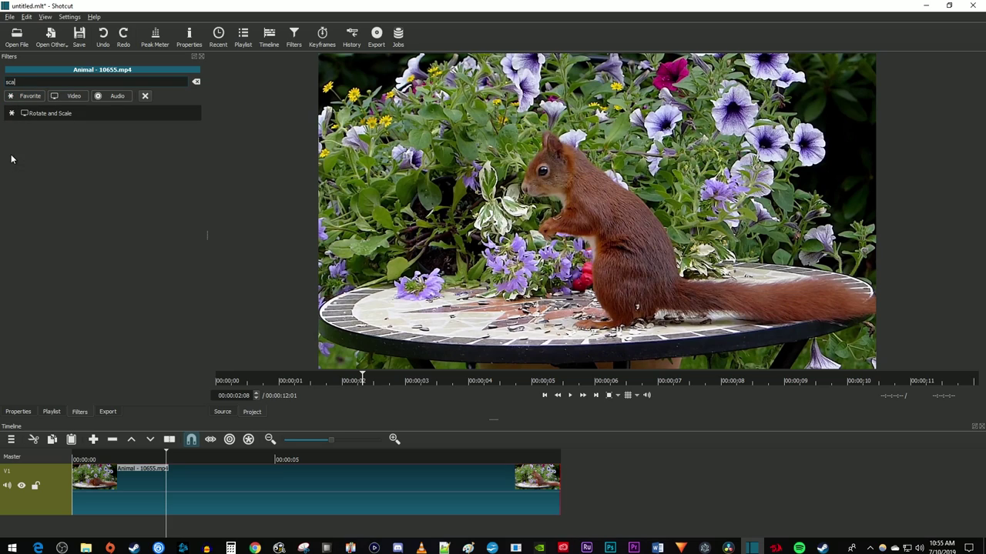
click(77, 115)
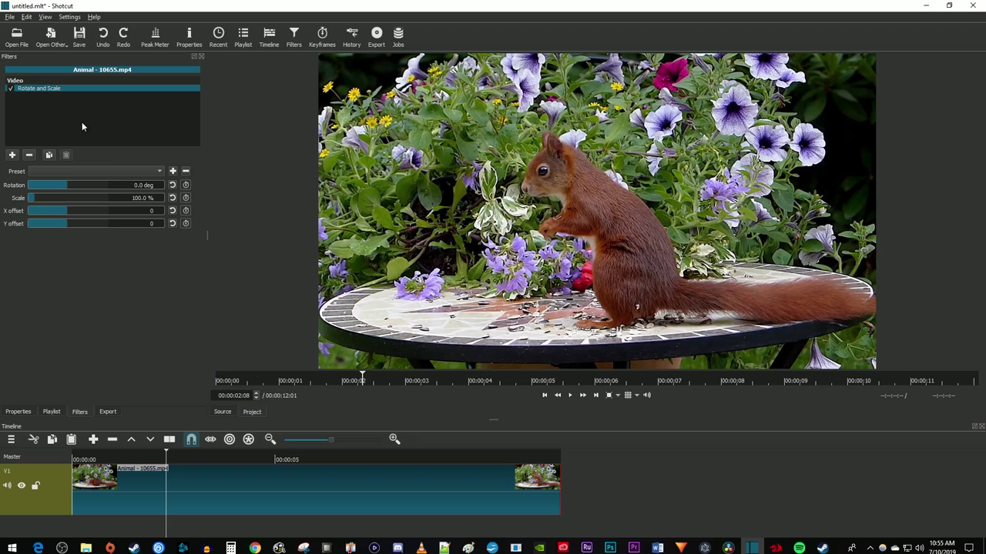
- Enable keyframes on Scale, X offset and Y offset, and enlarge the Keyframes panel
click(185, 198)
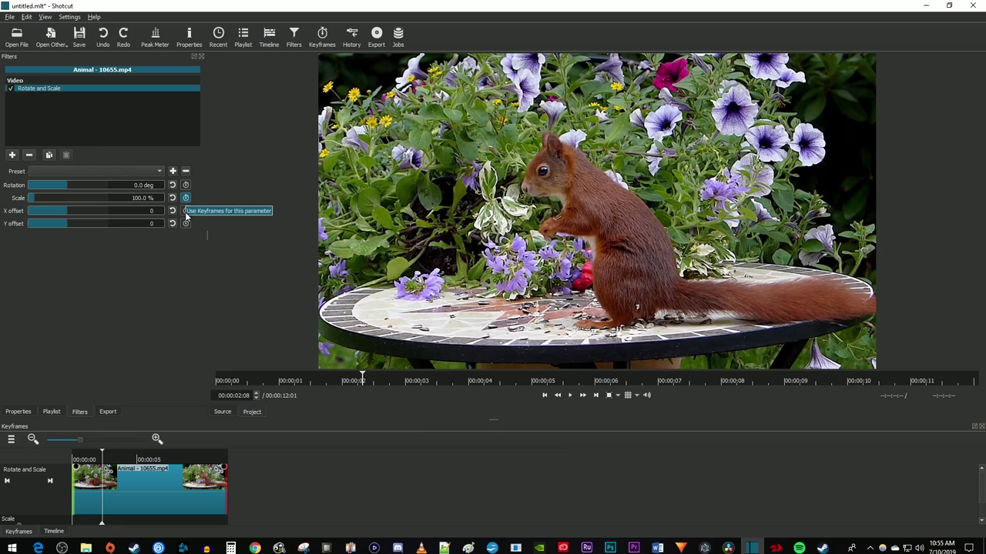
click(186, 211)
click(186, 223)
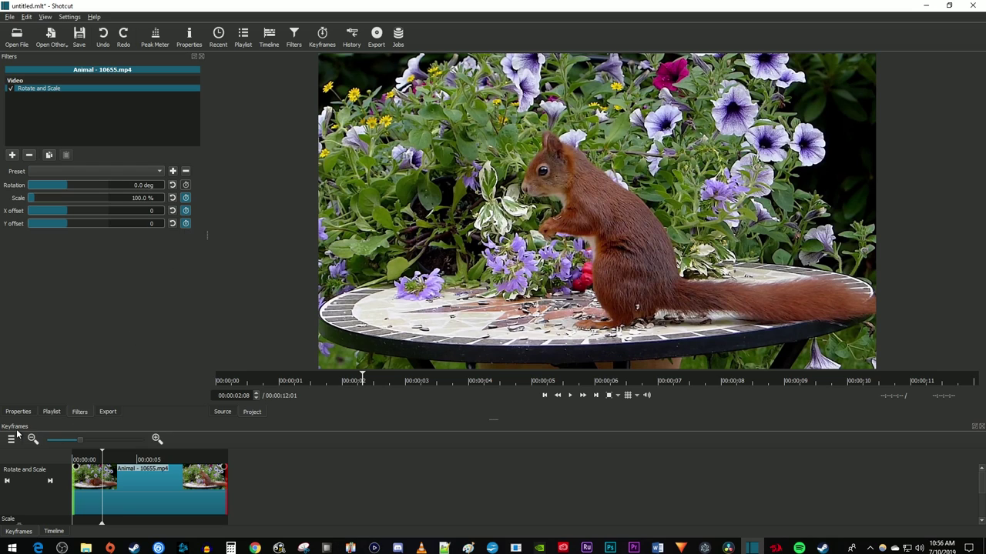
drag(12, 426, 14, 327)
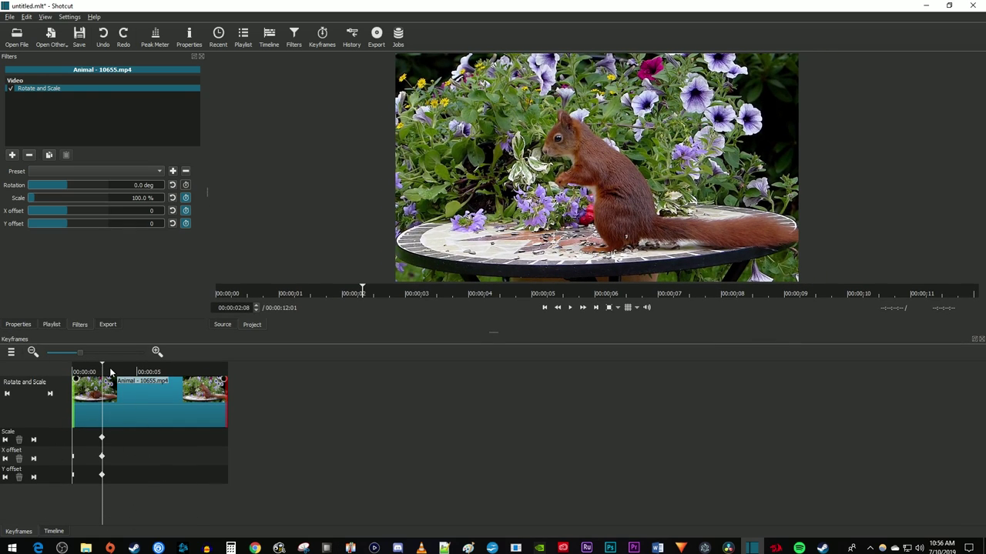
- Add zoomed-in keyframes at 00:00:04:01 with 237.6% scale, then preview the zoom
drag(115, 373, 139, 382)
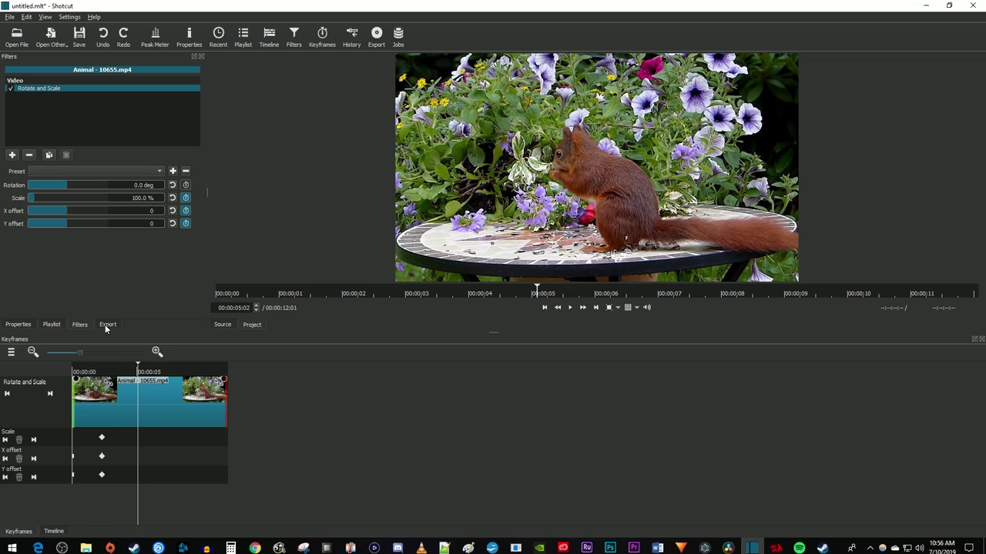
drag(40, 199, 69, 211)
click(71, 221)
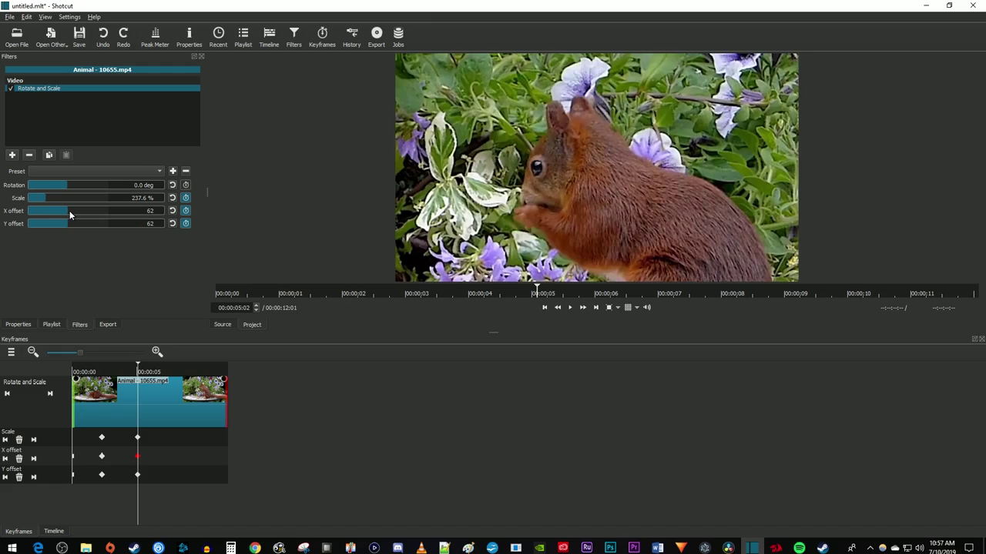
click(82, 375)
key(space)
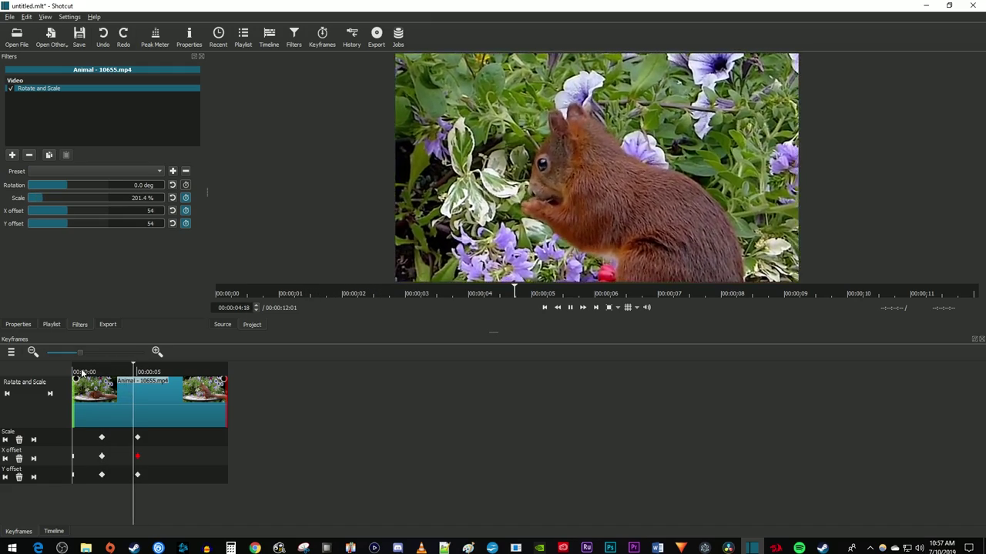
key(space)
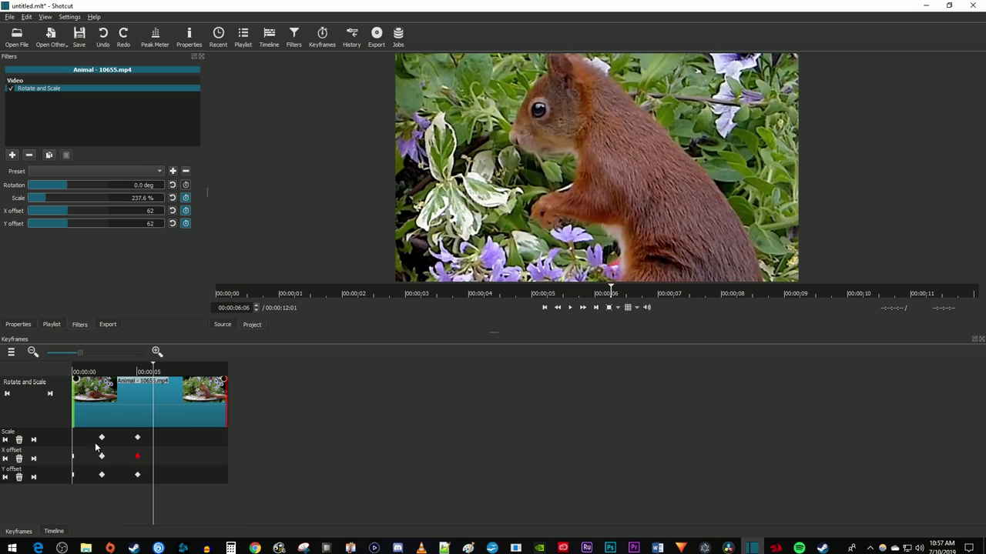
- Move the zoomed-in Scale and offset keyframes earlier to 00:00:03:23 and replay
drag(137, 438, 123, 476)
click(84, 373)
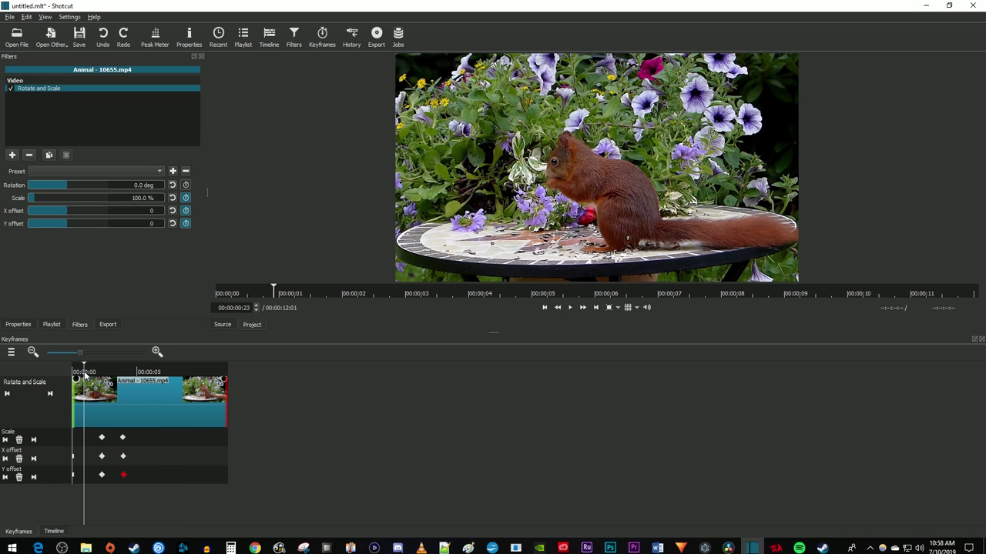
key(space)
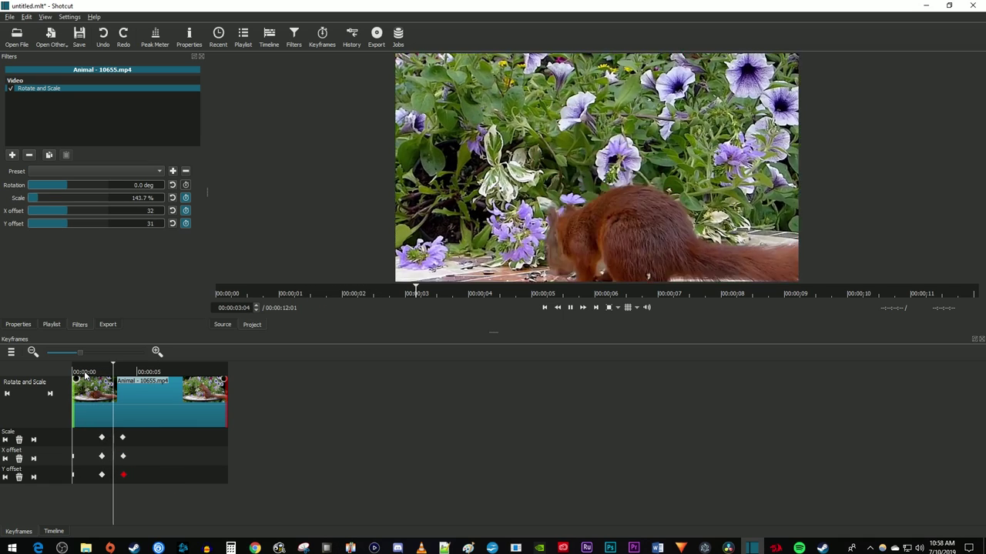
- At 00:00:06:01, re-enter 237.6% scale and offsets 62 to create hold keyframes
key(space)
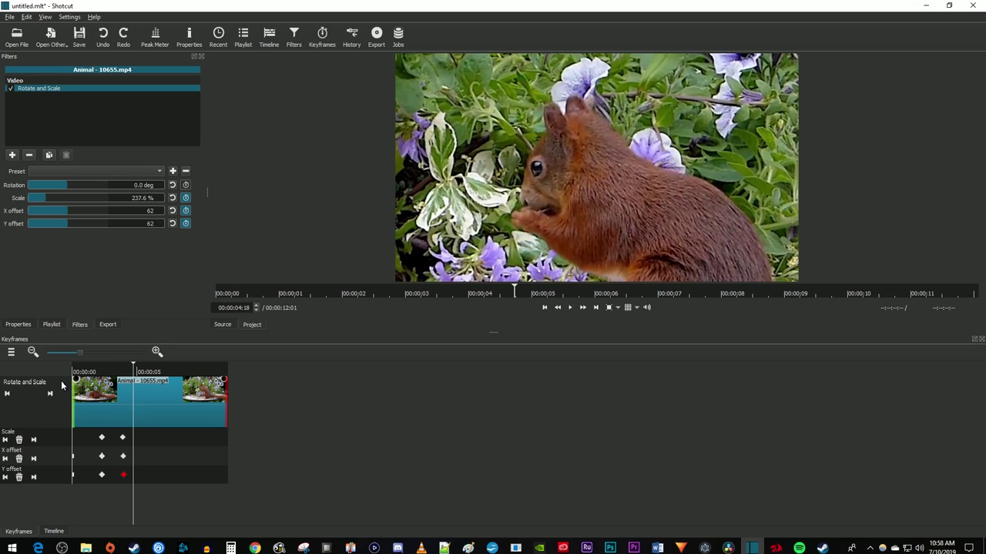
drag(132, 370, 150, 368)
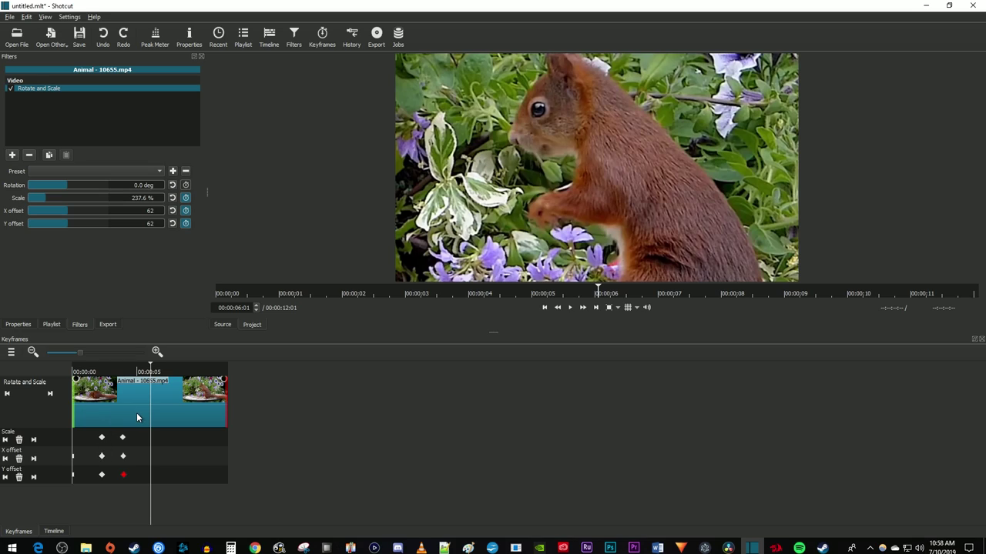
double_click(139, 198)
double_click(143, 212)
key(Up)
key(Down)
double_click(150, 223)
- At about 00:00:06:23, reset Scale to 100% and both offsets to 0, then preview from the start
drag(167, 372, 162, 362)
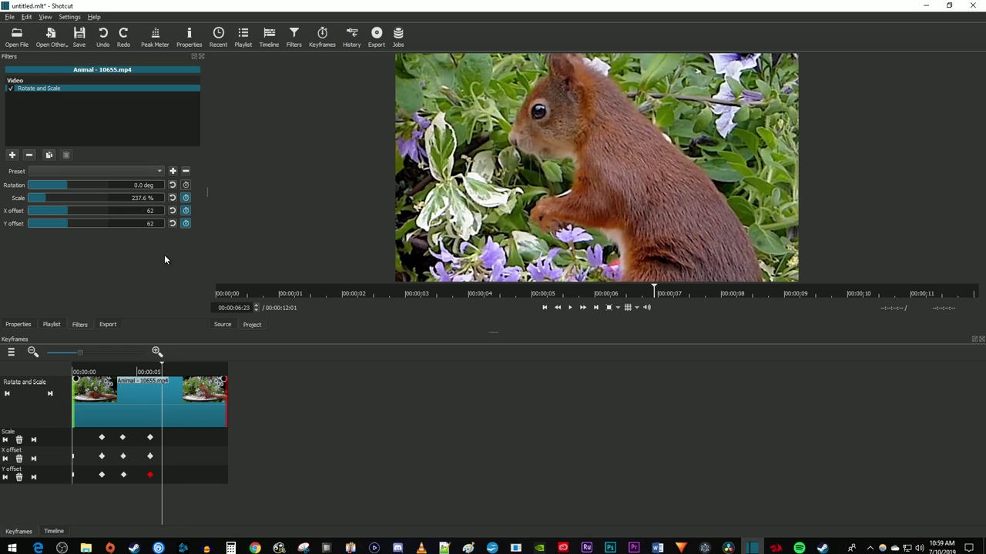
click(172, 198)
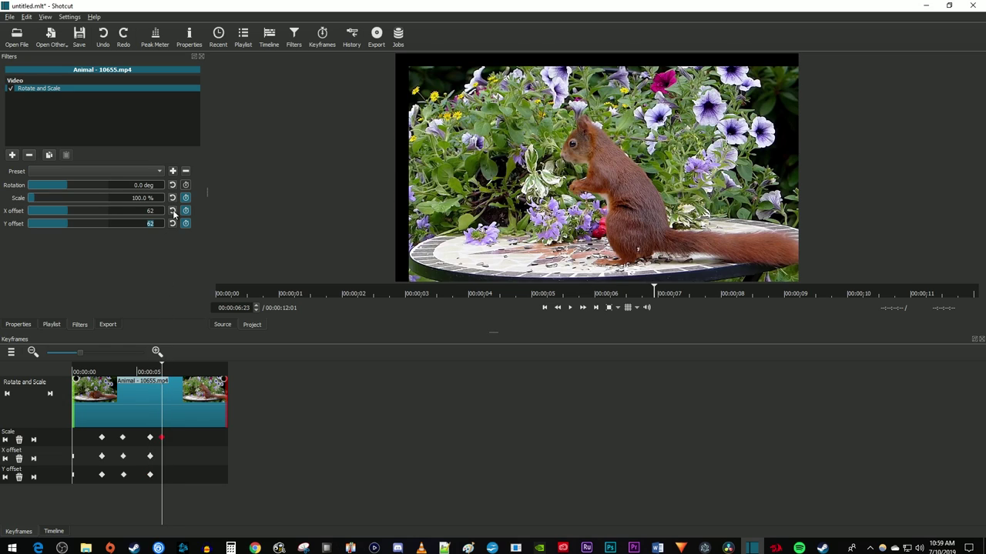
click(172, 210)
click(173, 223)
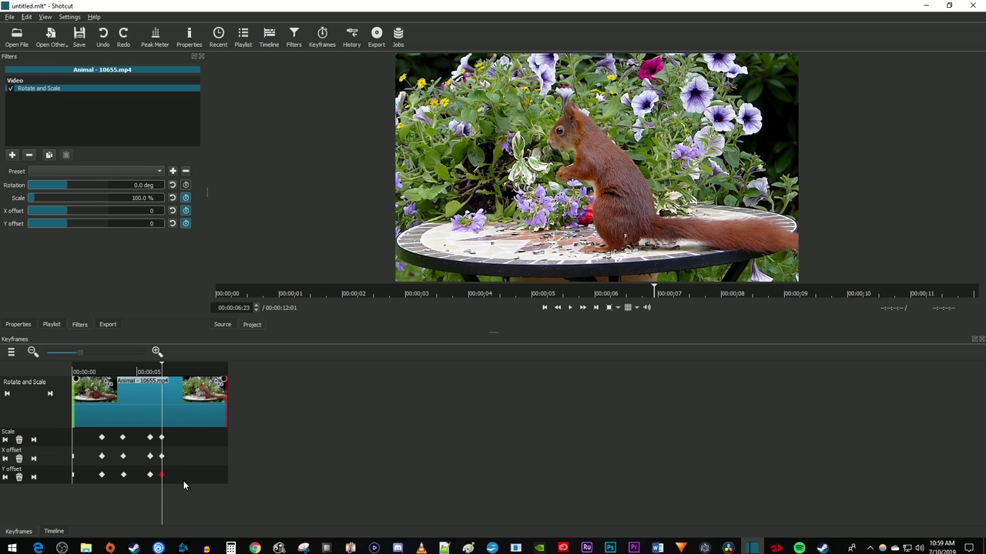
click(82, 371)
key(space)
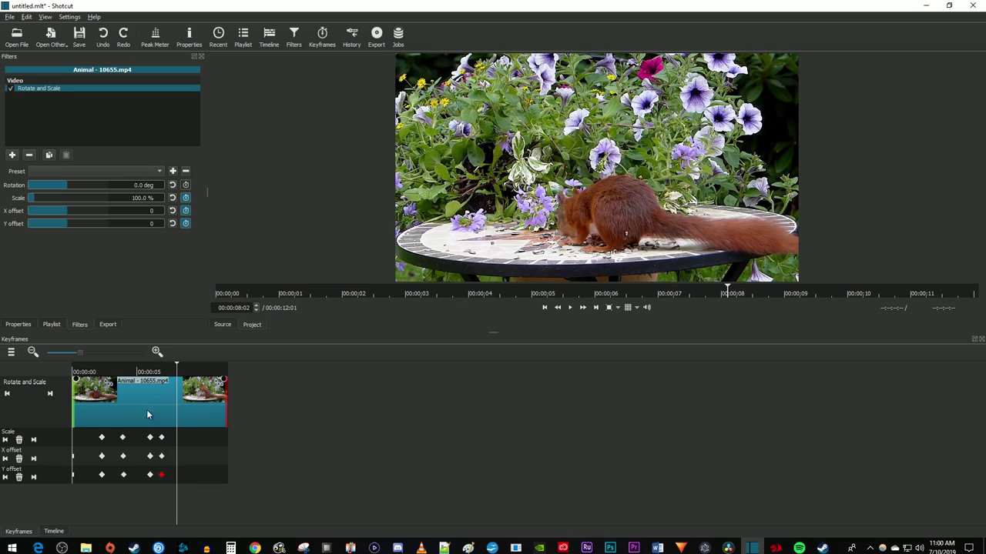
- Undo the zoom-out and hold keyframes, placing the playhead at 00:00:05:19
key(ctrl+z)
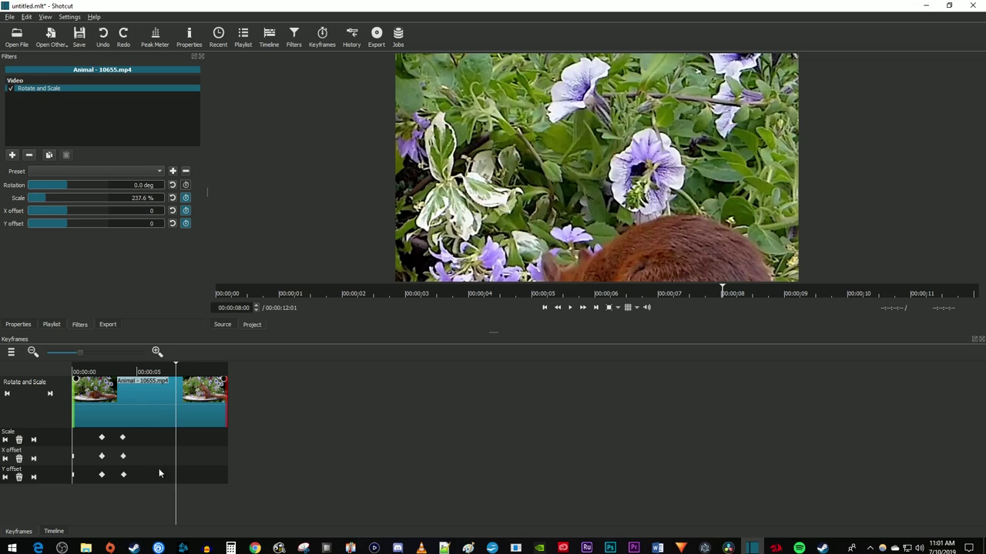
click(156, 372)
drag(157, 372, 148, 372)
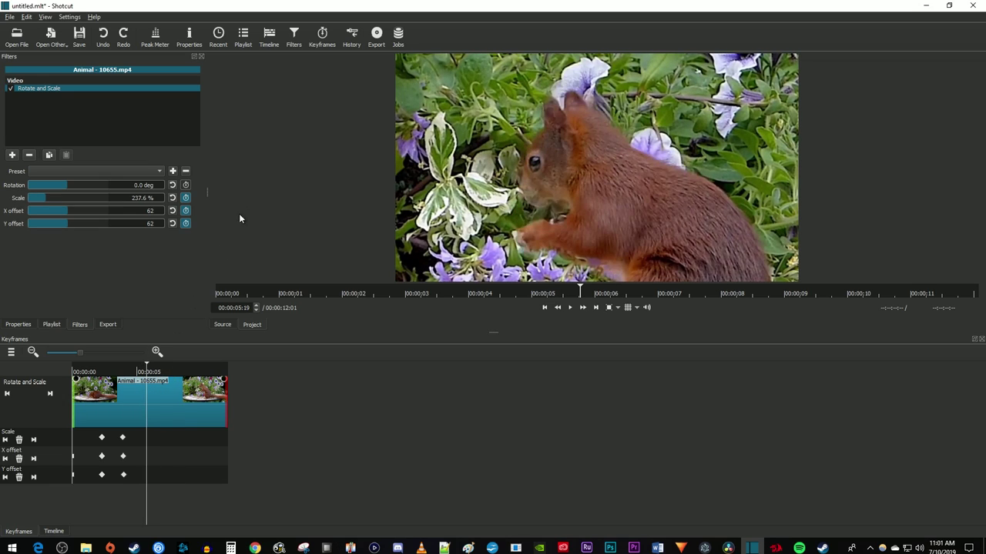
- Split the squirrel clip at 00:00:05:19 on the timeline and play the edit
click(268, 38)
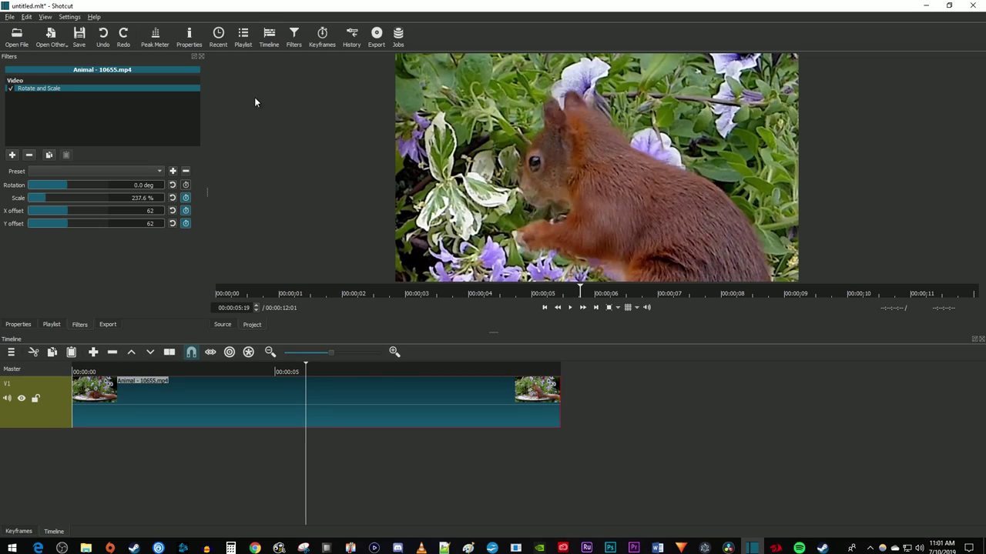
click(169, 352)
click(104, 372)
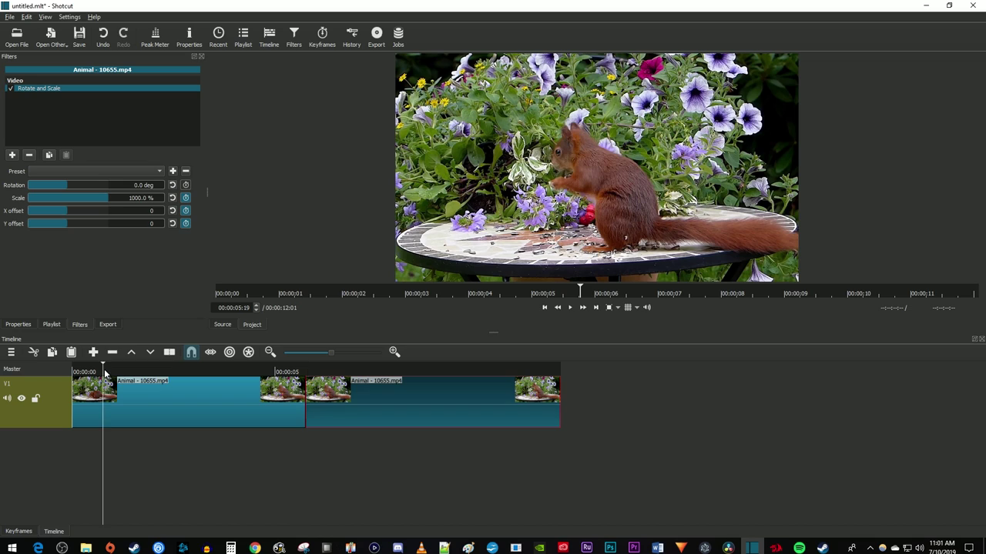
key(space)
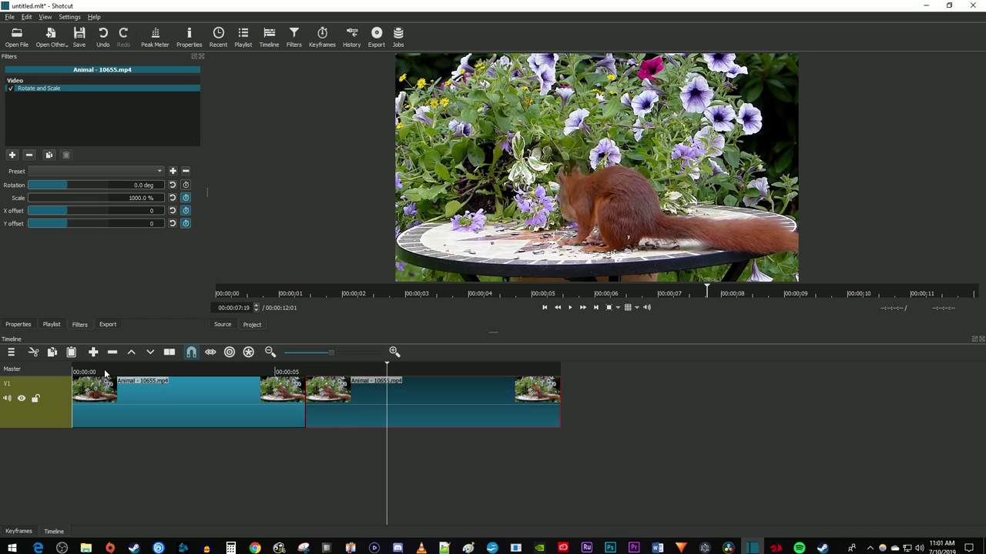
- Change the first clip's Scale and Y offset zoom keyframes to Smooth interpolation
click(214, 398)
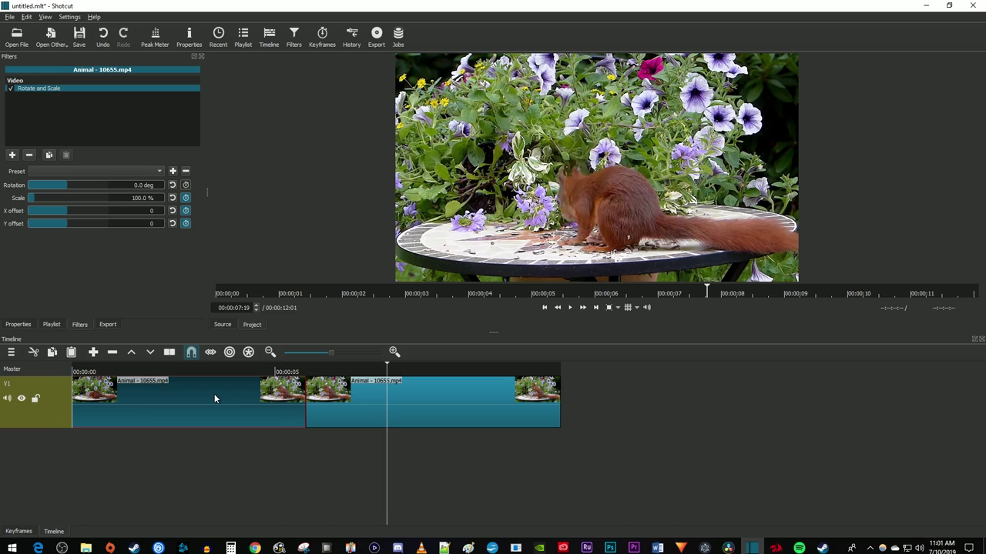
click(314, 43)
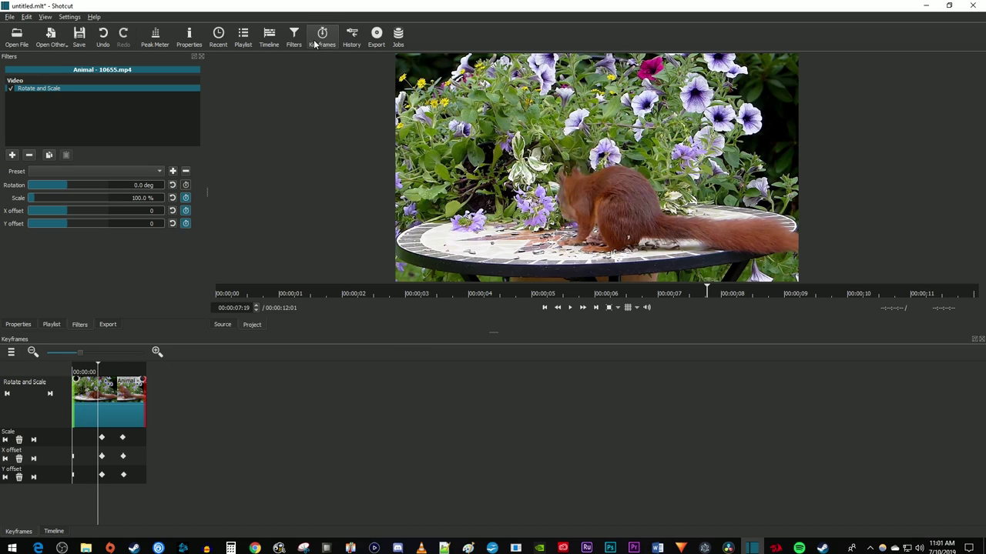
right_click(101, 438)
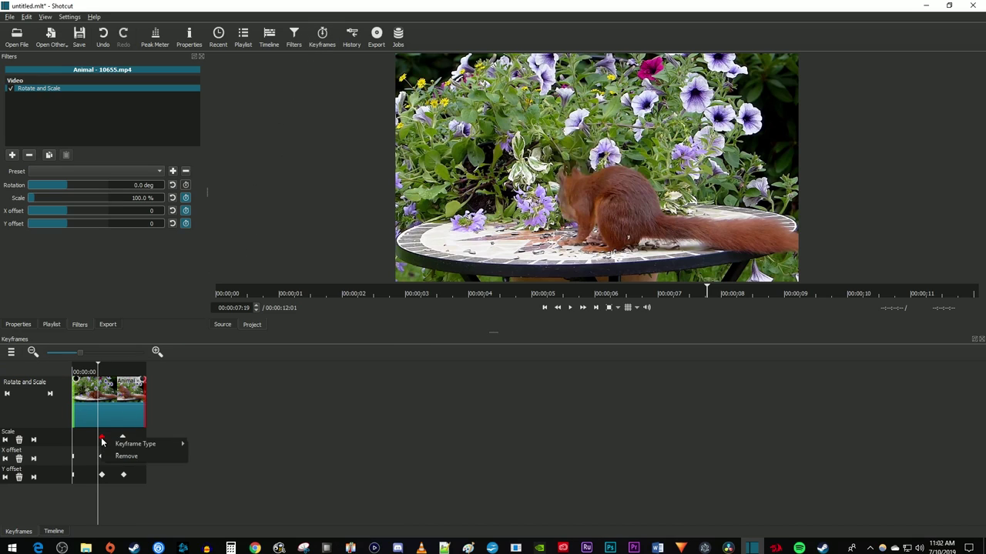
mouse_move(151, 447)
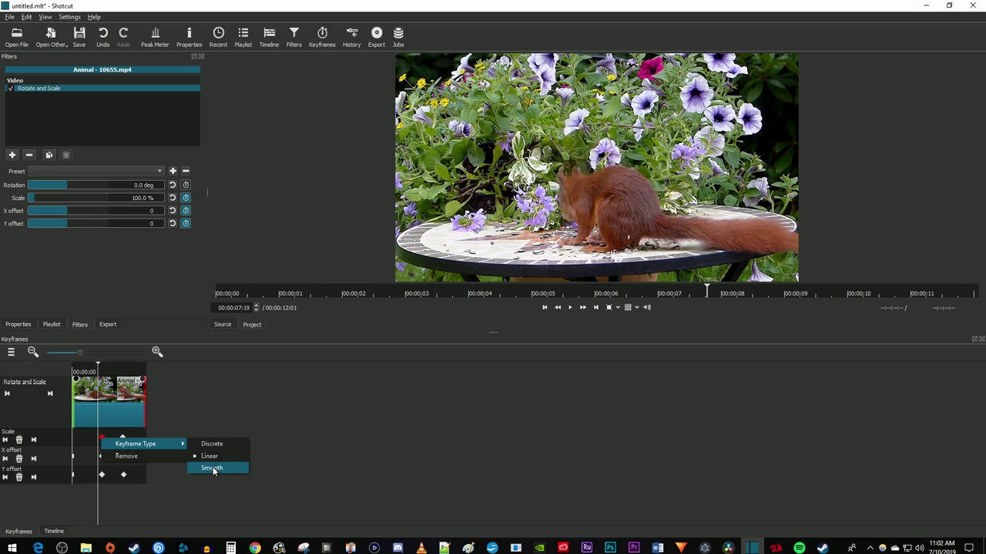
click(213, 467)
right_click(101, 474)
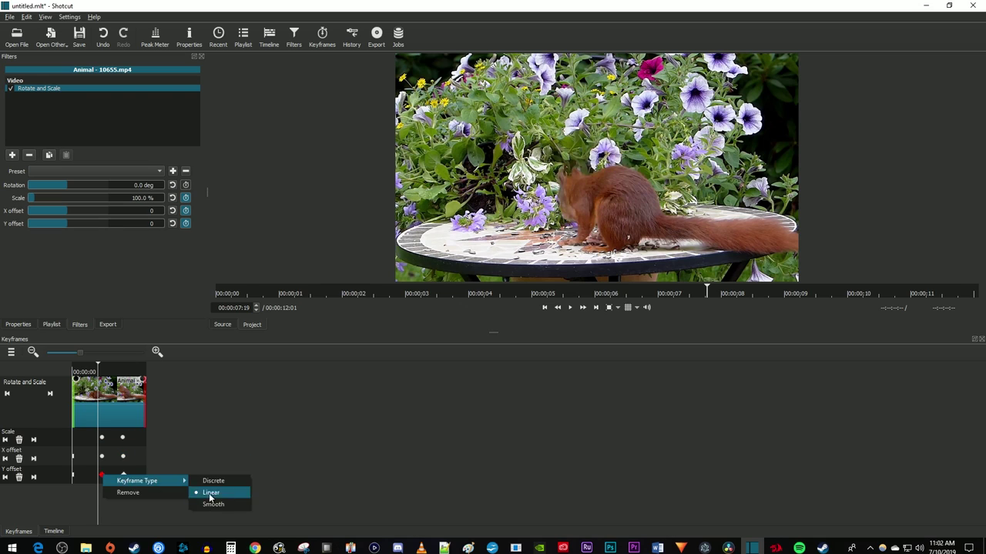
click(202, 493)
click(96, 373)
- Preview the smooth zoom, then stop playback with the playhead parked at 00:00:01:15
key(space)
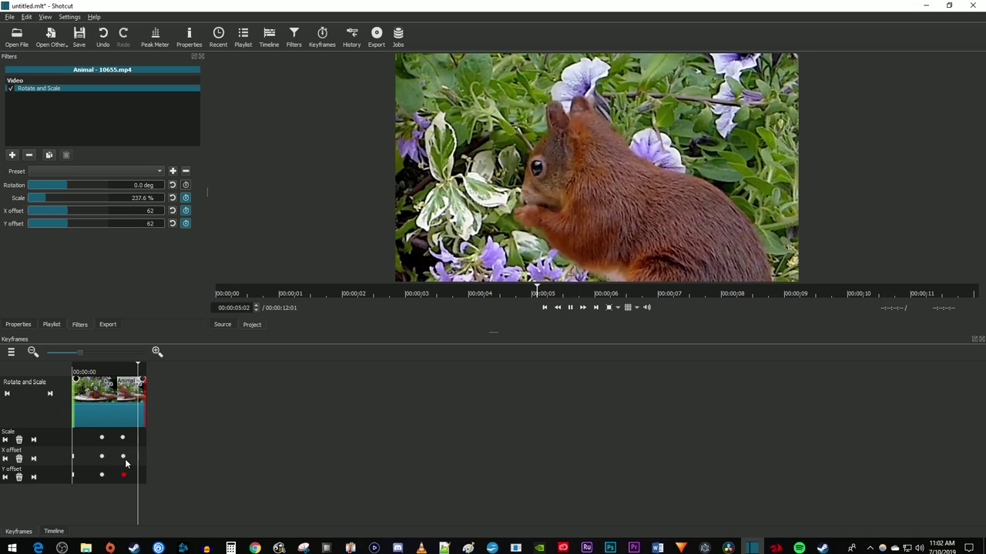
key(space)
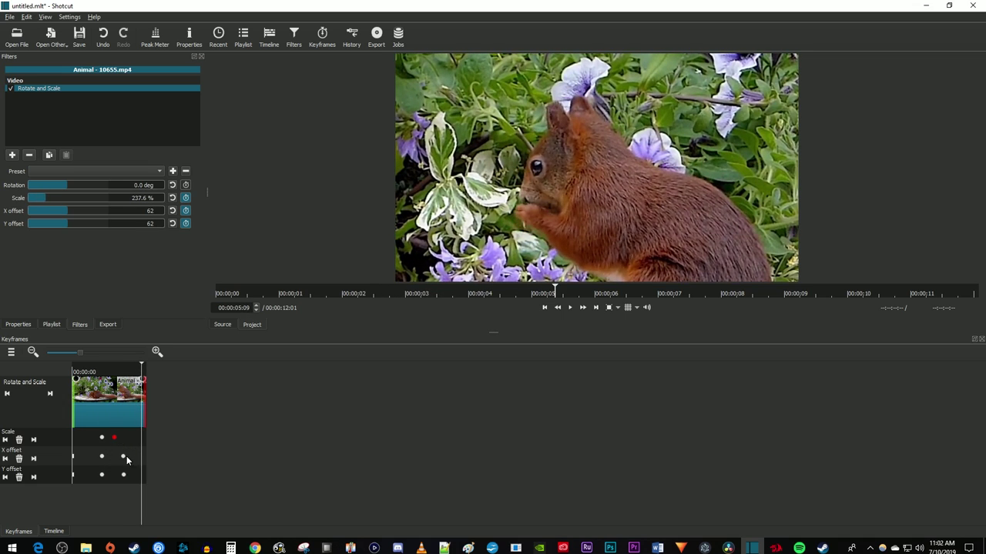
click(93, 372)
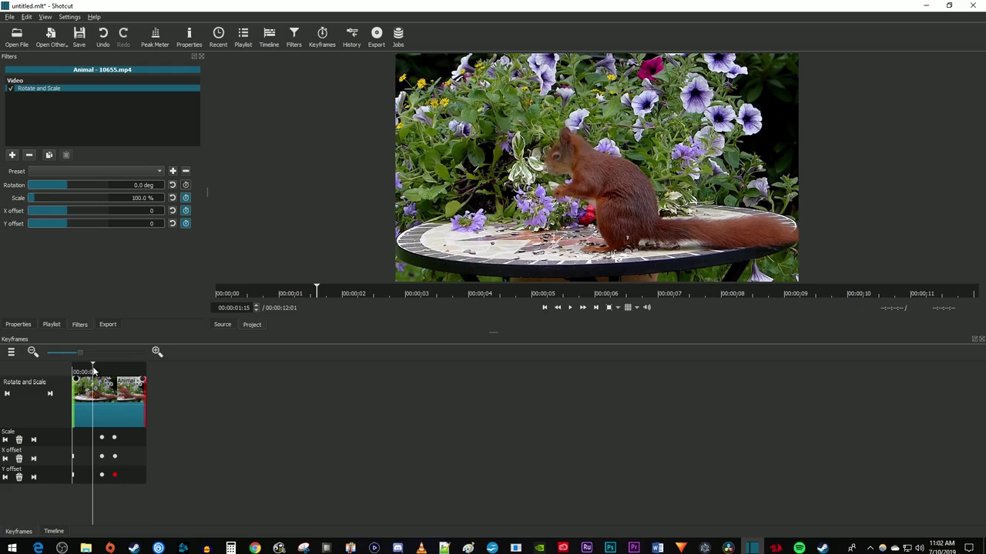